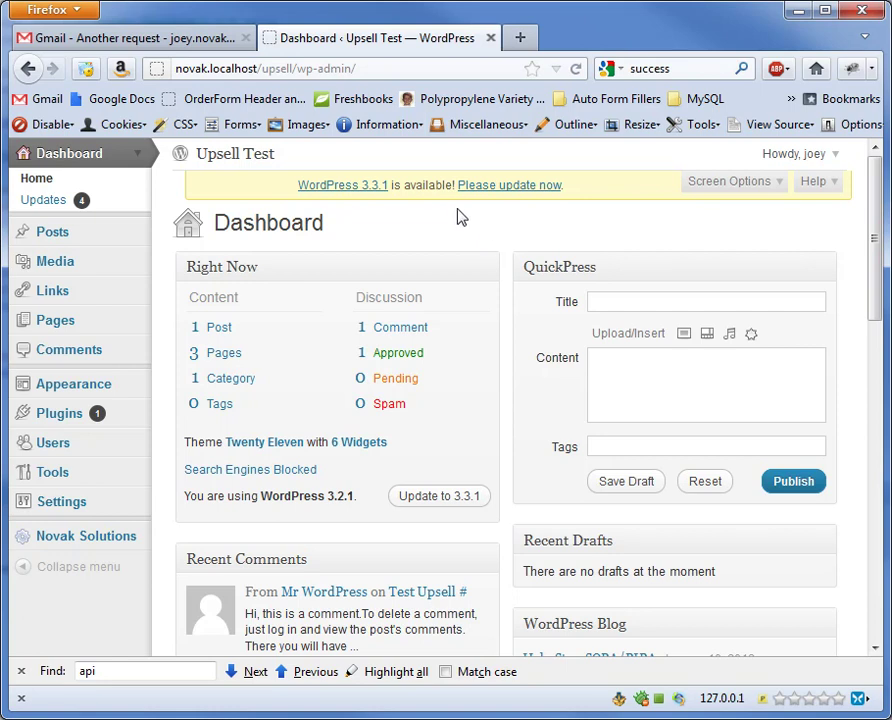
Go from the installed Plugins list to the Add New plugins page
scroll(455, 226, down, 3)
scroll(374, 286, down, 1)
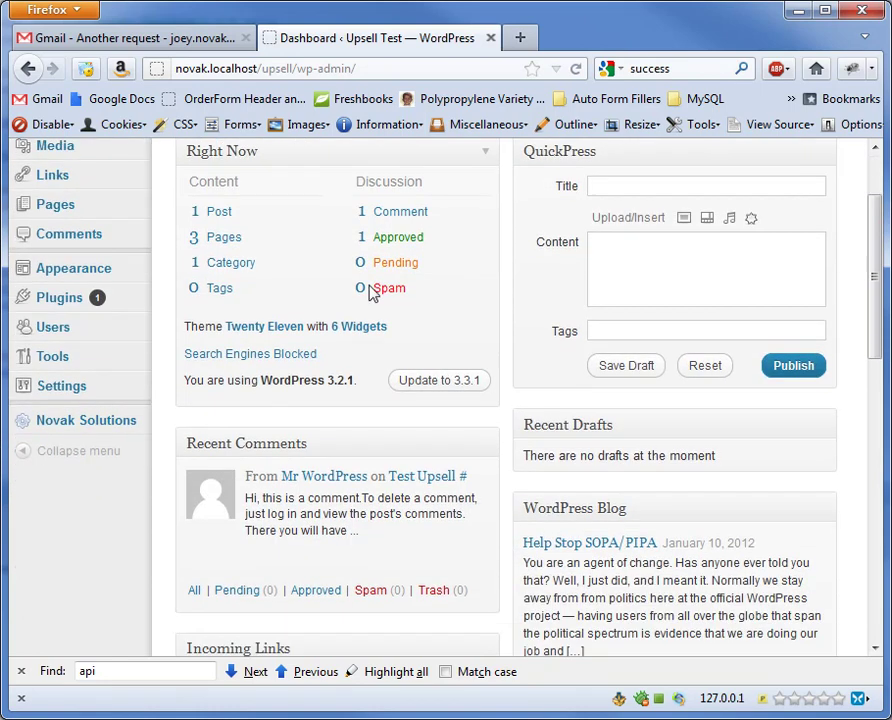
scroll(368, 290, up, 4)
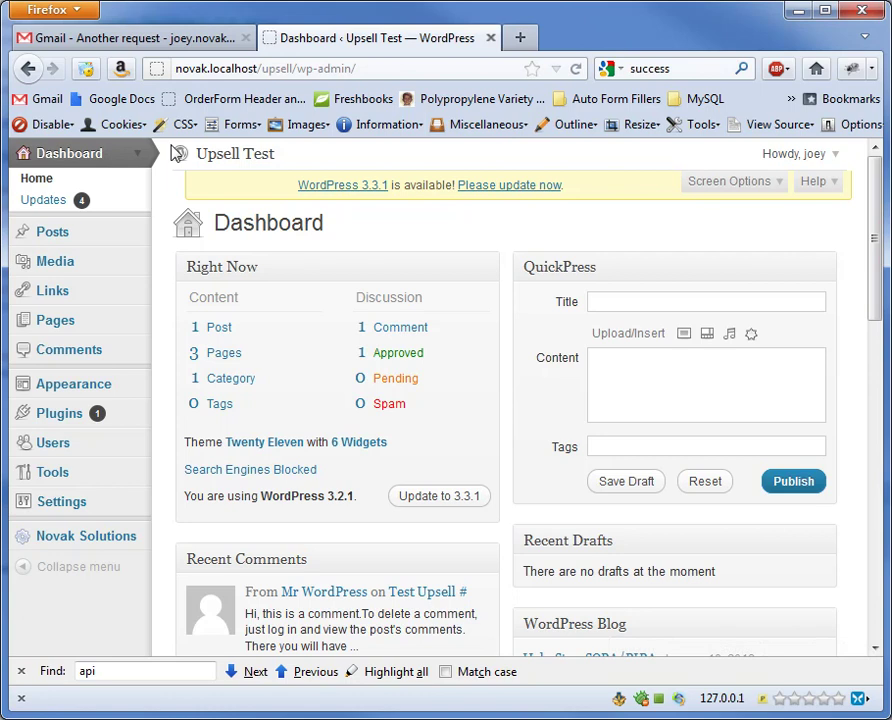
click(59, 414)
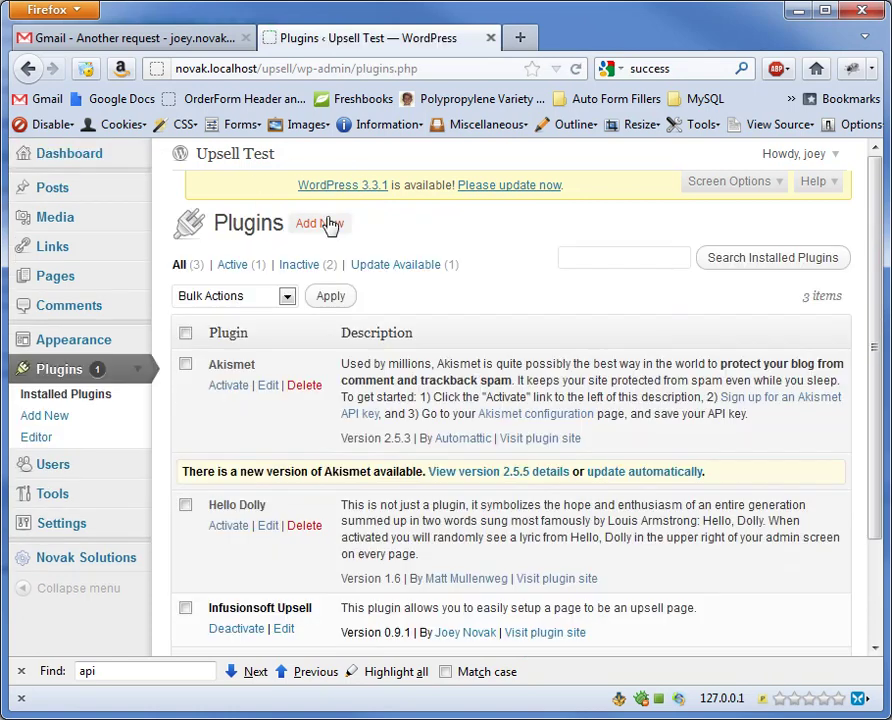
click(320, 234)
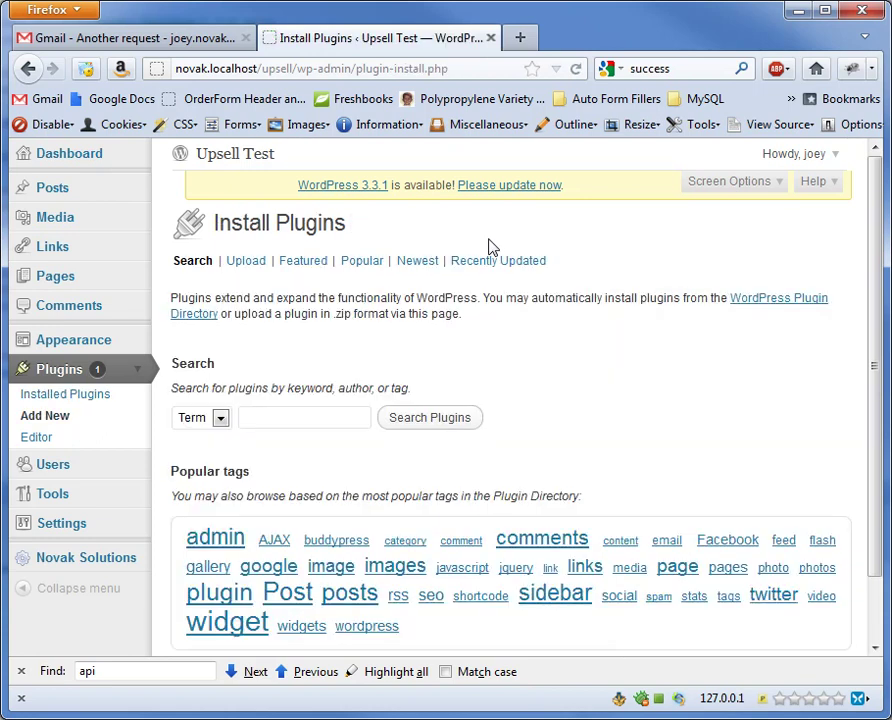
Switch to the plugin zip upload option and bring up the file chooser
click(246, 261)
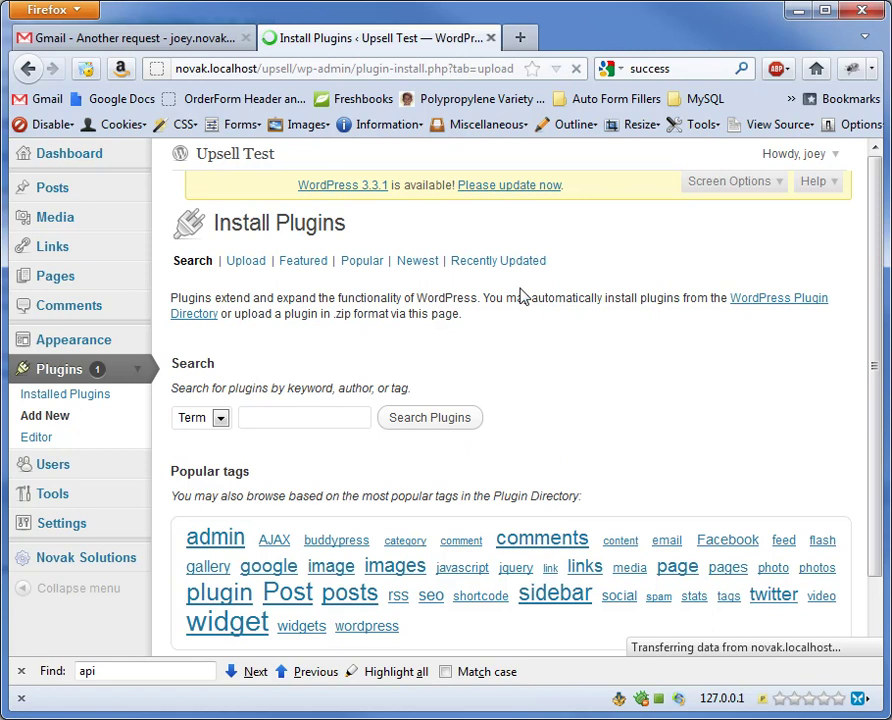
click(326, 374)
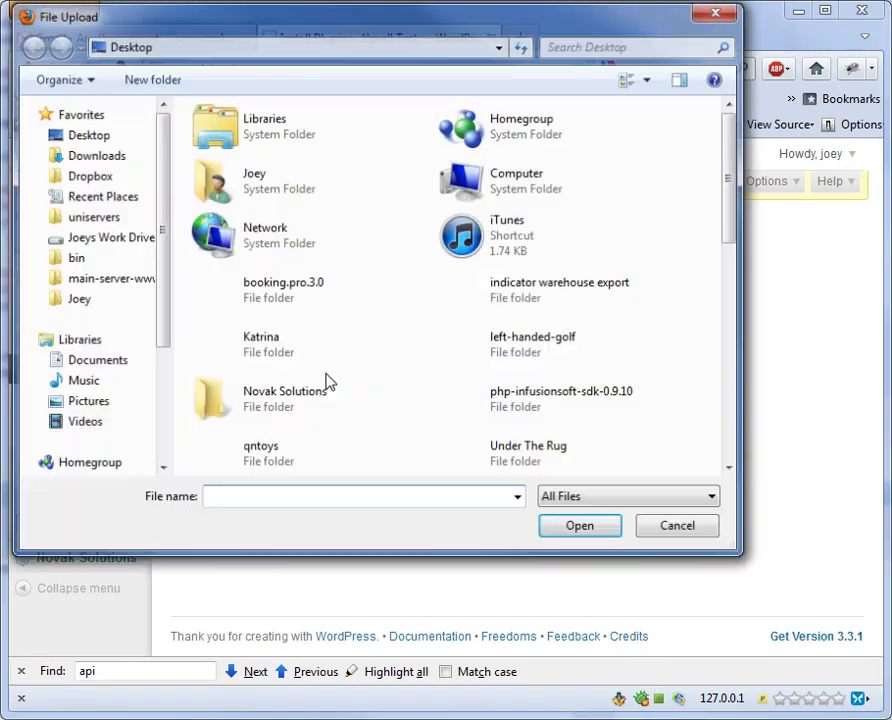
Browse to main-server-www > novak.localhost > upsell > wp-content > plugins in the file chooser
scroll(370, 104, down, 2)
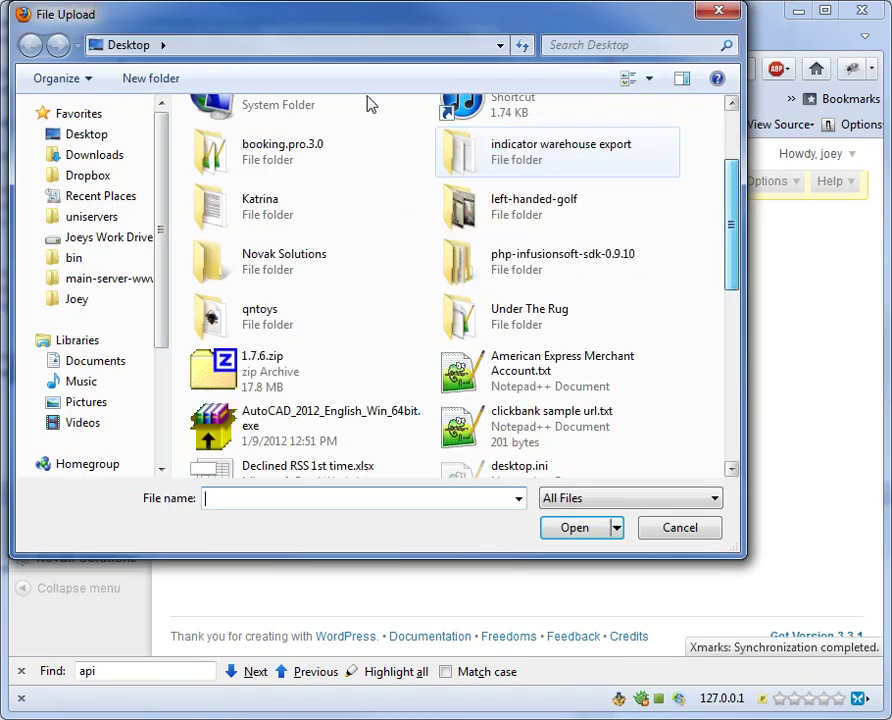
click(58, 280)
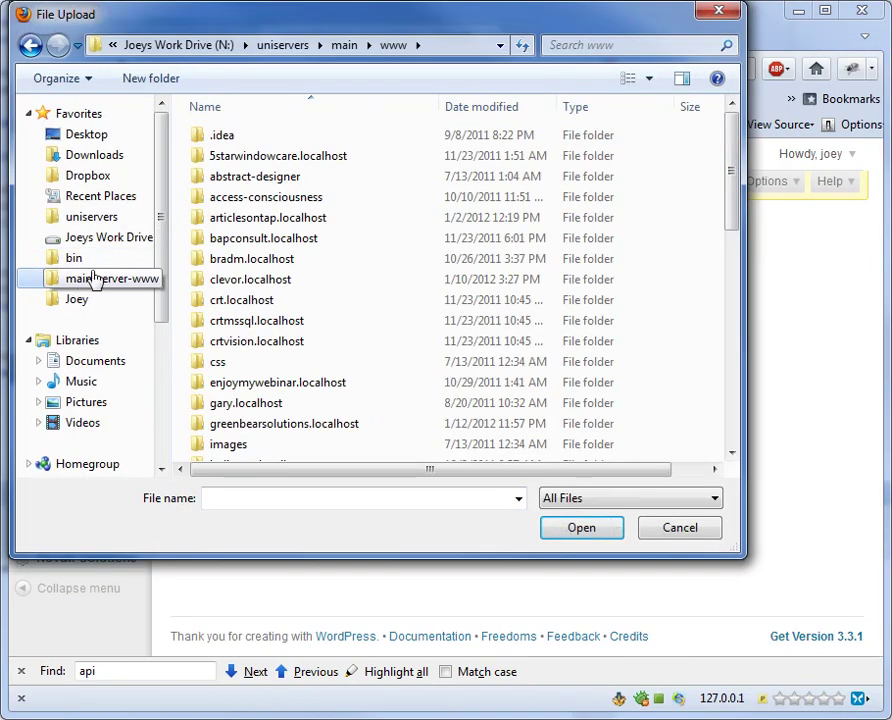
scroll(224, 330, down, 4)
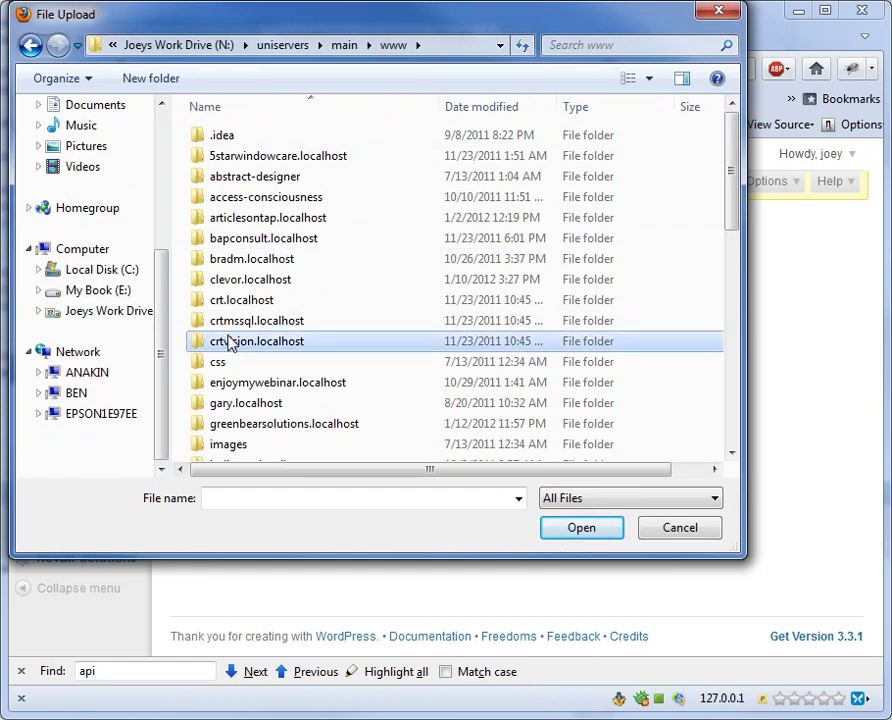
scroll(229, 343, down, 7)
scroll(230, 335, up, 4)
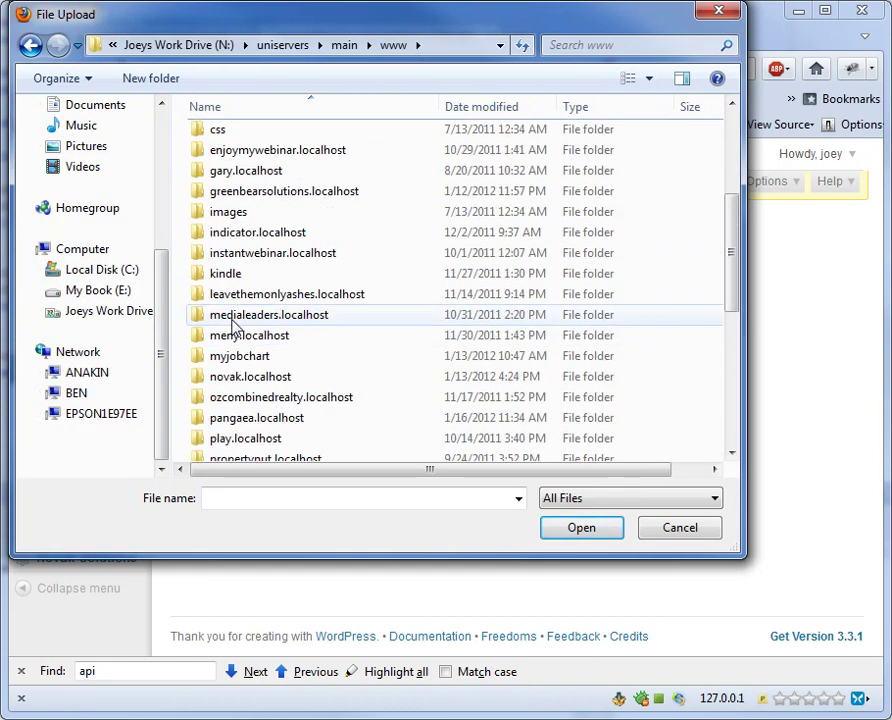
double_click(232, 378)
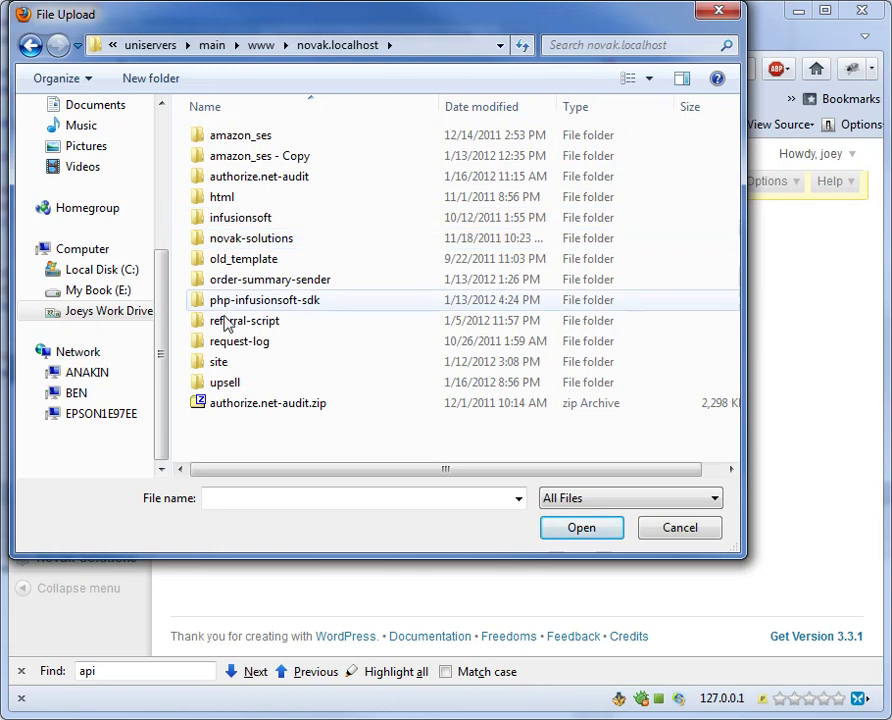
double_click(224, 382)
double_click(222, 180)
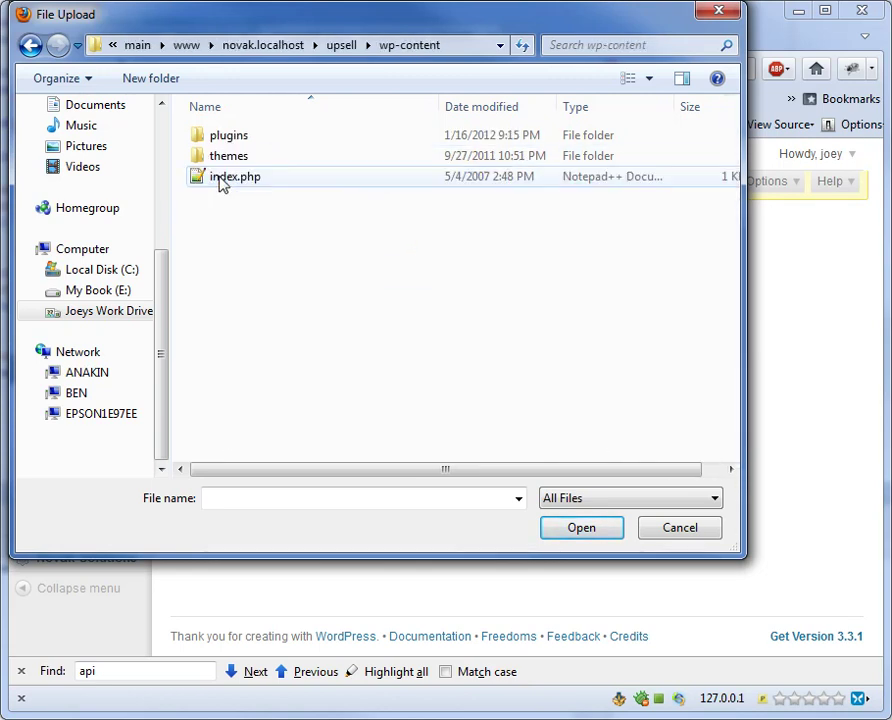
double_click(230, 137)
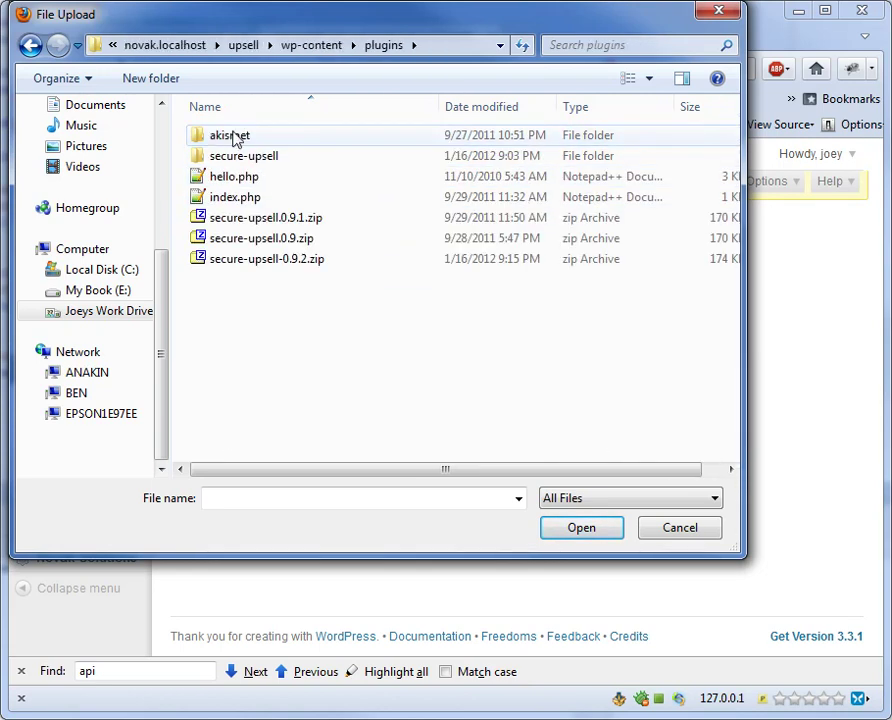
Pick secure-upsell-0.9.2.zip as the plugin upload file and open the Secure Upsell settings
click(296, 258)
click(579, 529)
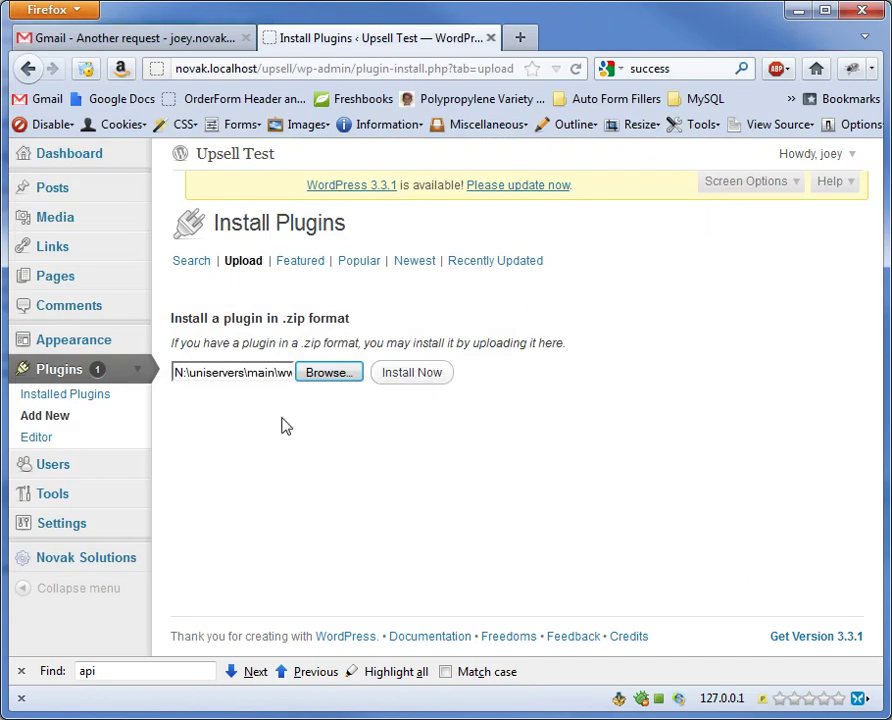
click(57, 563)
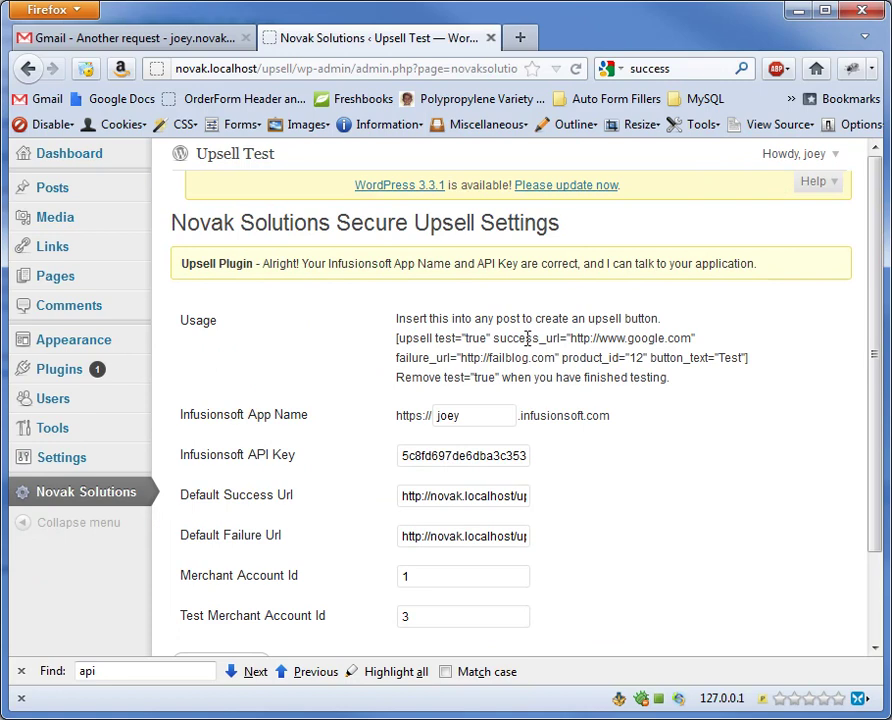
Review the Infusionsoft app name, API key, and default success and failure URLs
double_click(463, 418)
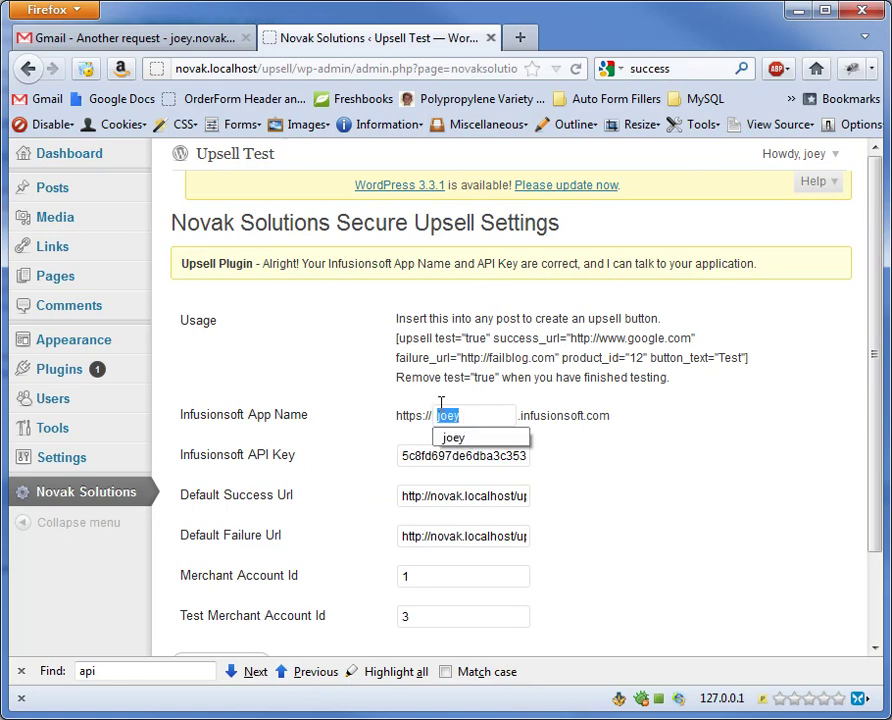
click(414, 452)
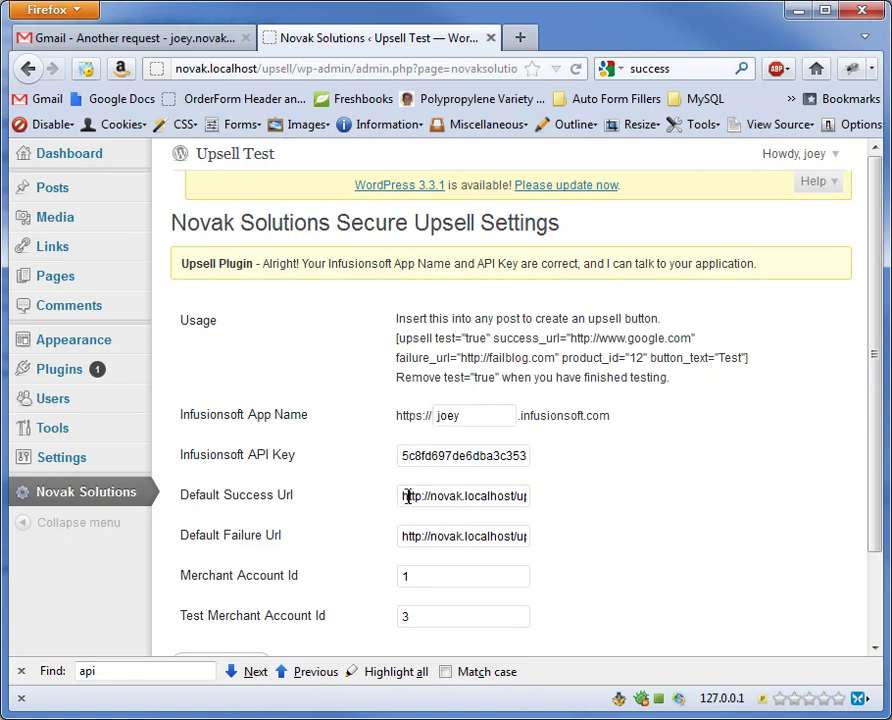
drag(410, 498, 566, 503)
click(502, 497)
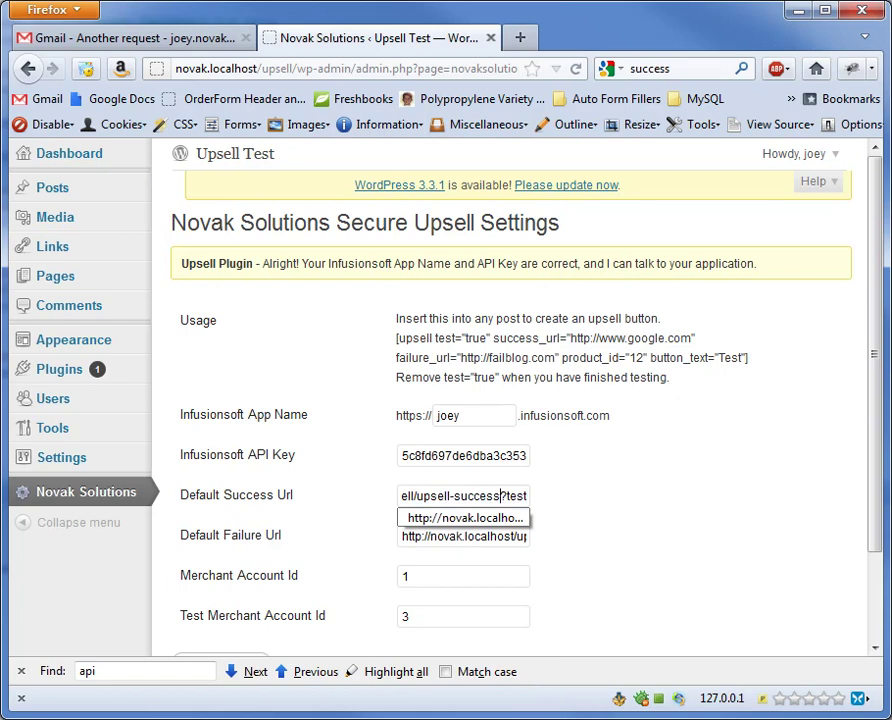
drag(512, 495, 380, 498)
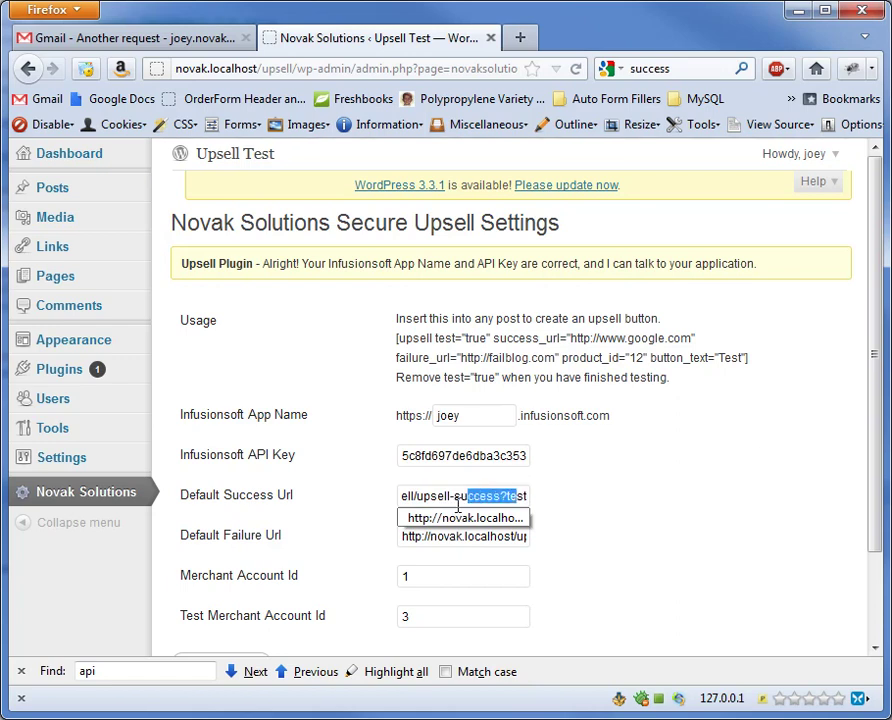
click(632, 490)
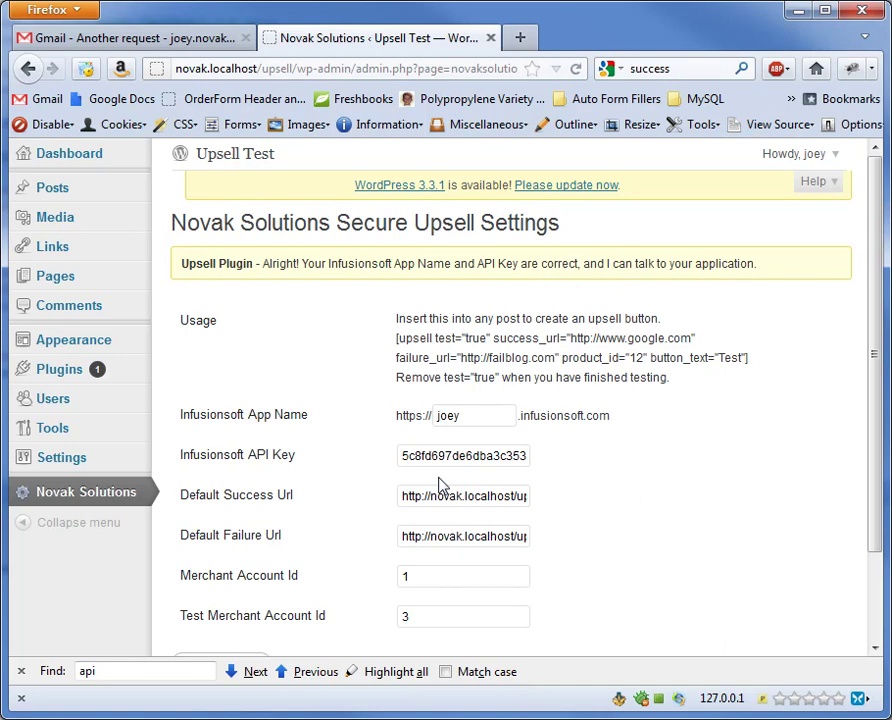
drag(418, 537, 577, 537)
drag(516, 496, 402, 496)
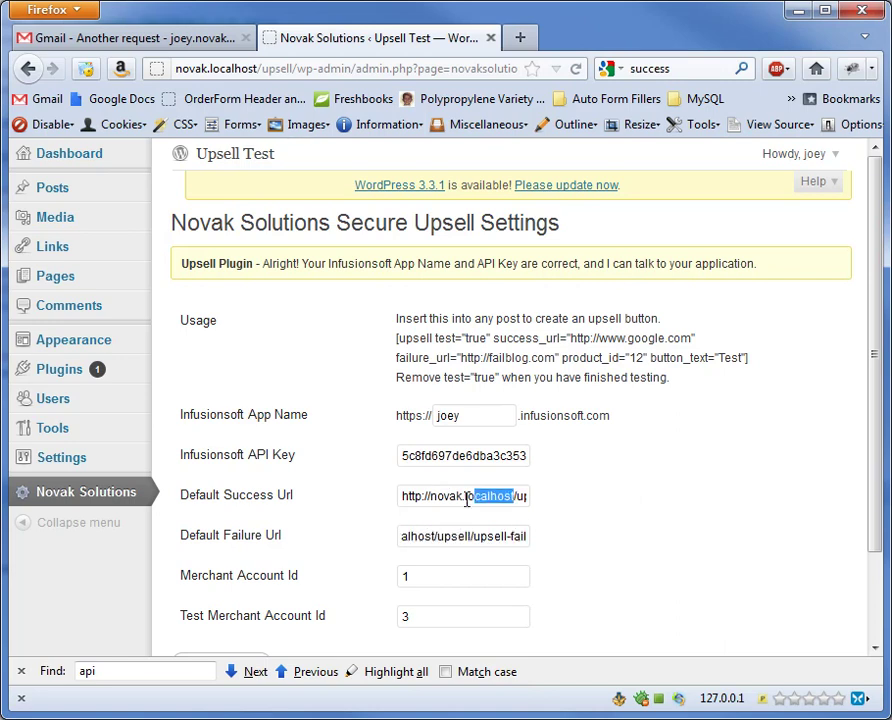
click(660, 506)
scroll(560, 500, down, 2)
Keep merchant account id 1 and set test merchant account id to 3
double_click(428, 487)
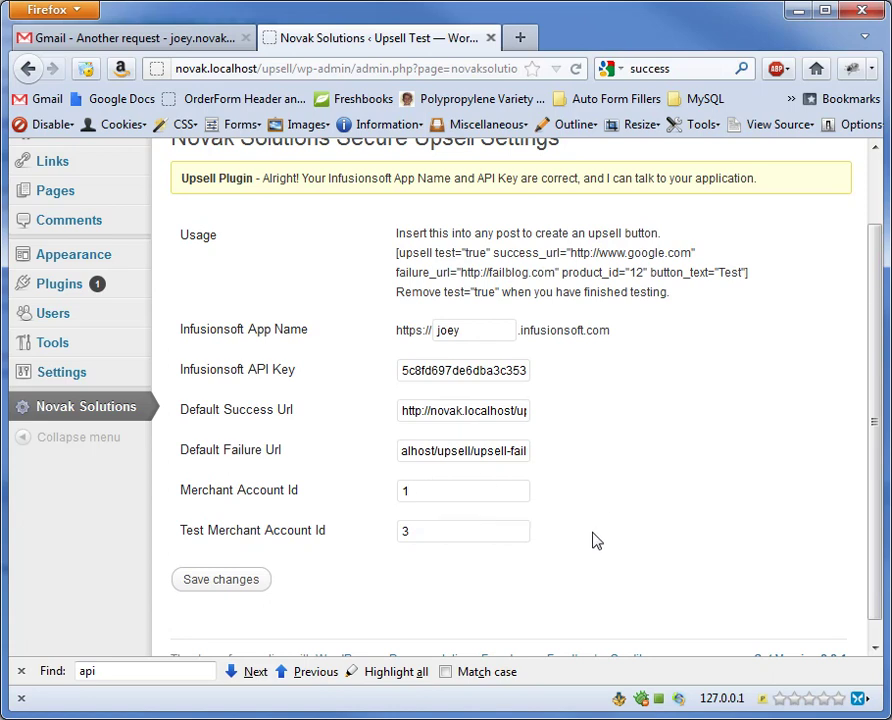
drag(416, 528, 390, 530)
text(3)
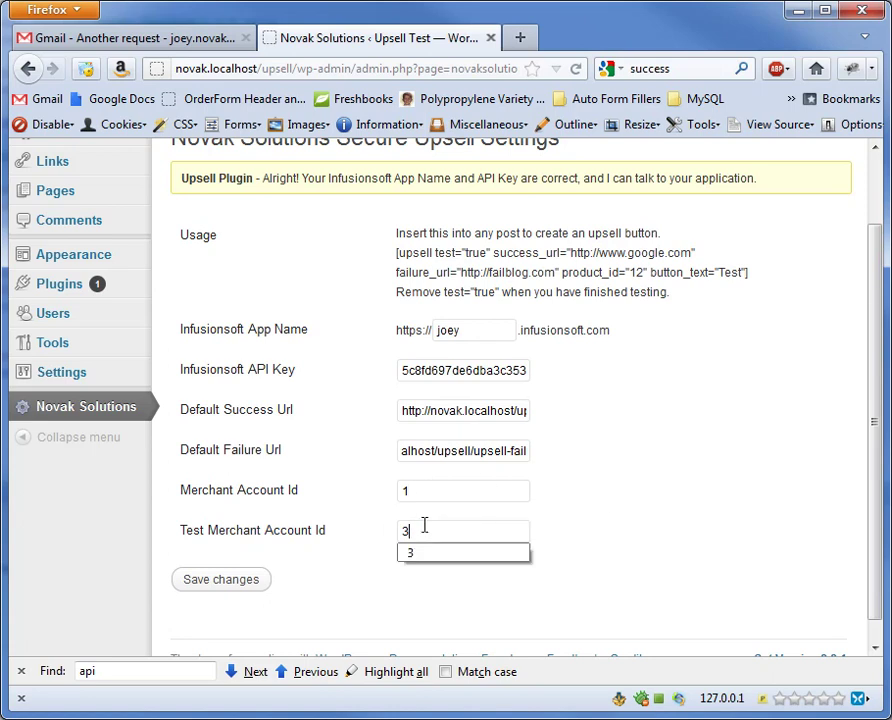
scroll(582, 488, up, 2)
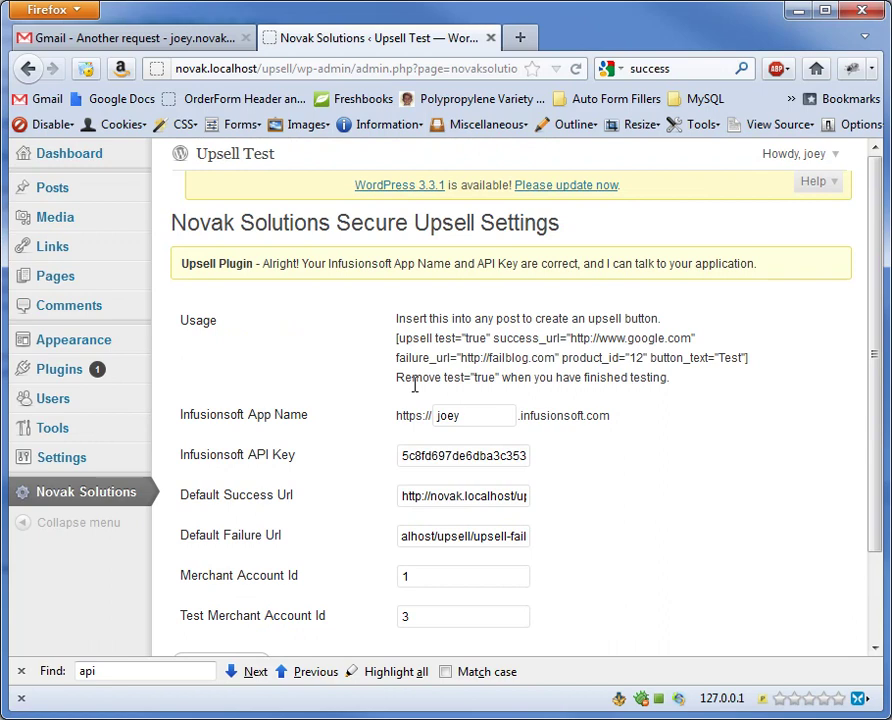
Save the Secure Upsell settings and check the valid Infusionsoft credentials confirmation
mouse_move(396, 338)
mouse_down()
mouse_move(743, 347)
mouse_move(760, 371)
mouse_up()
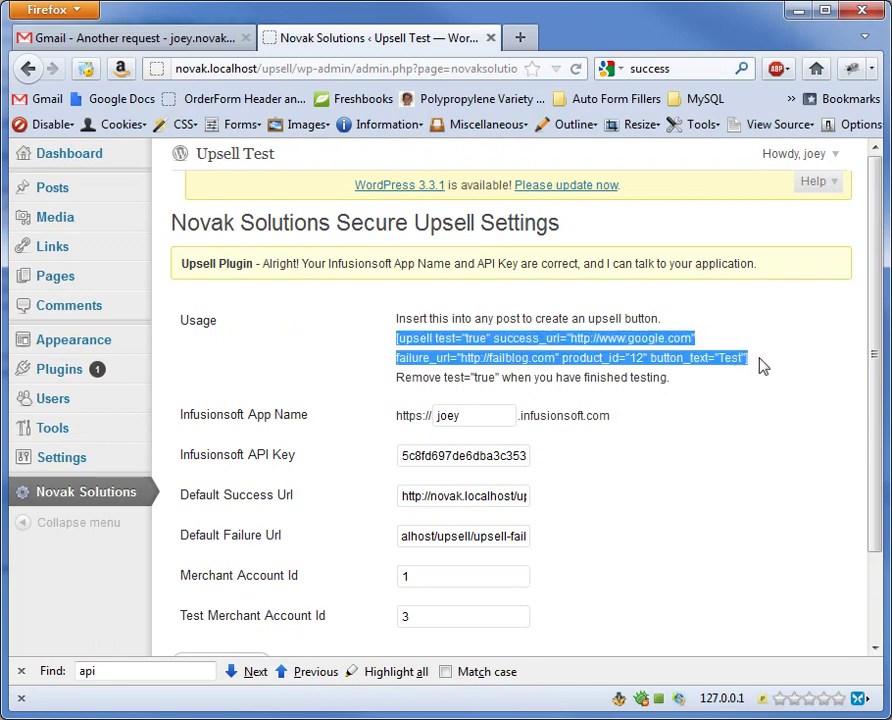
click(758, 371)
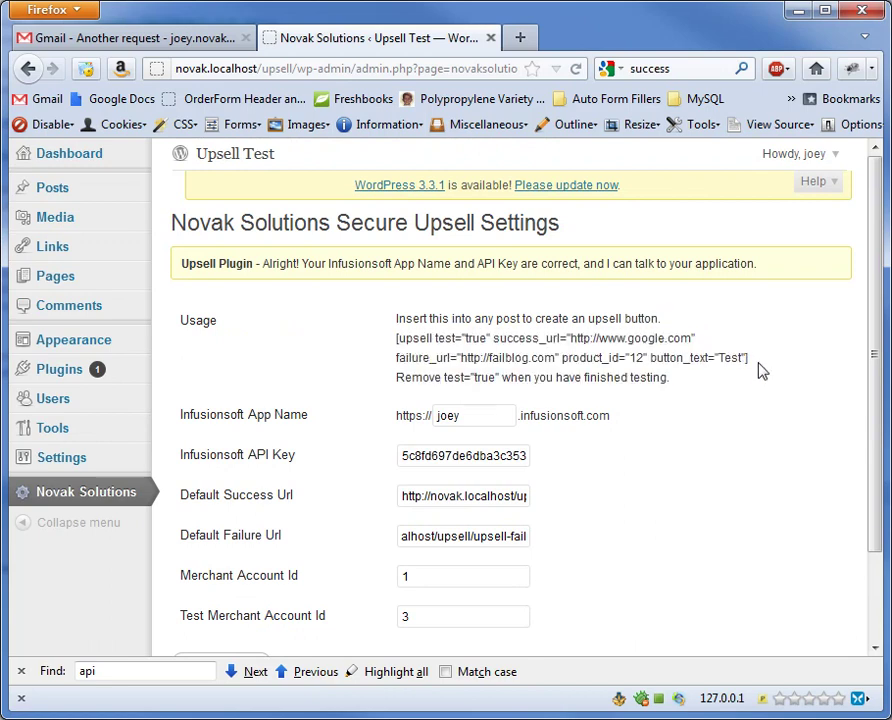
scroll(758, 371, down, 2)
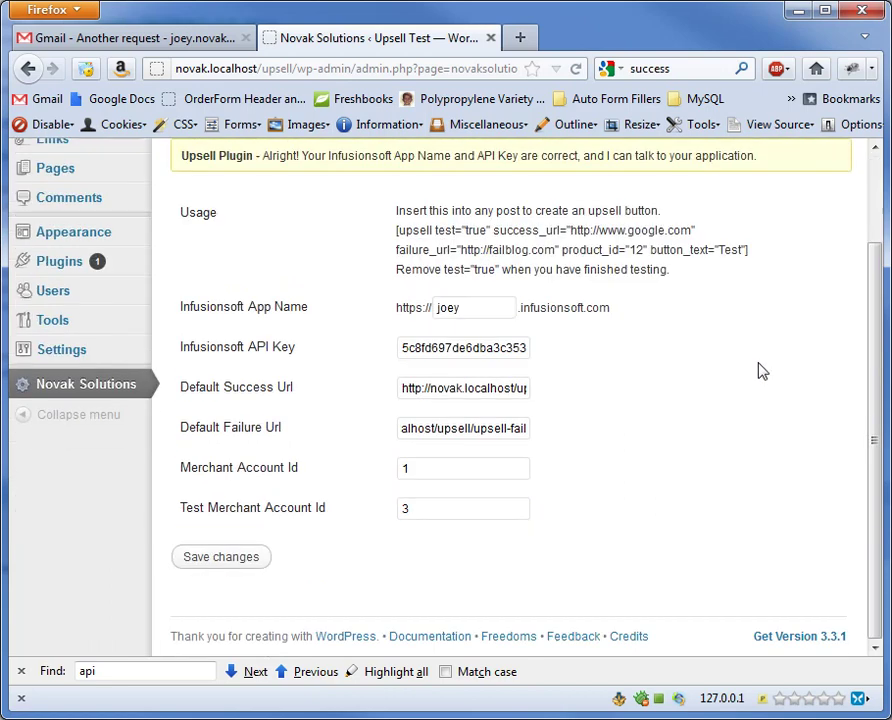
click(222, 560)
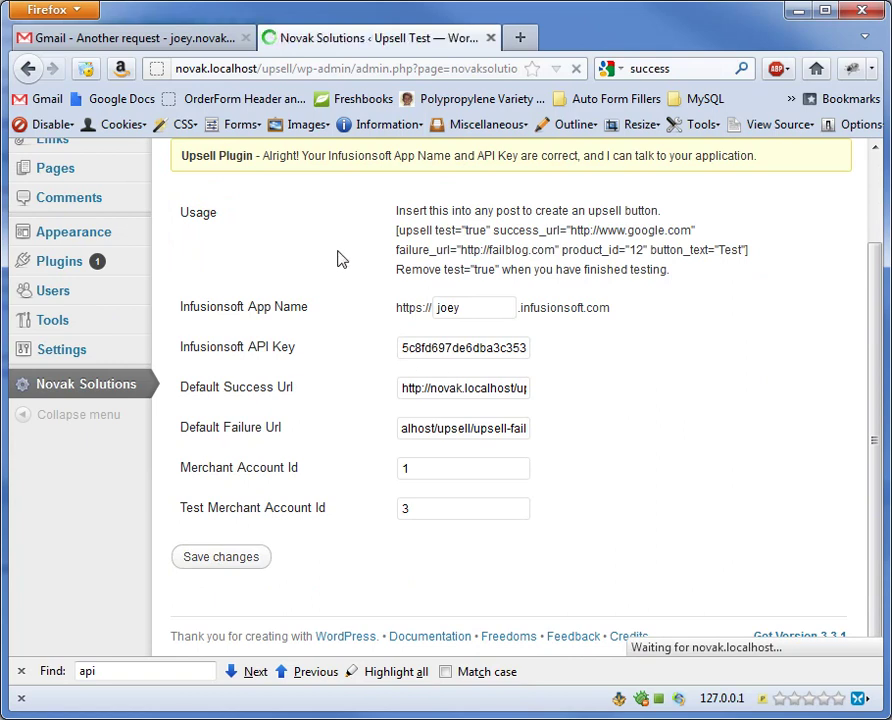
drag(196, 264, 630, 260)
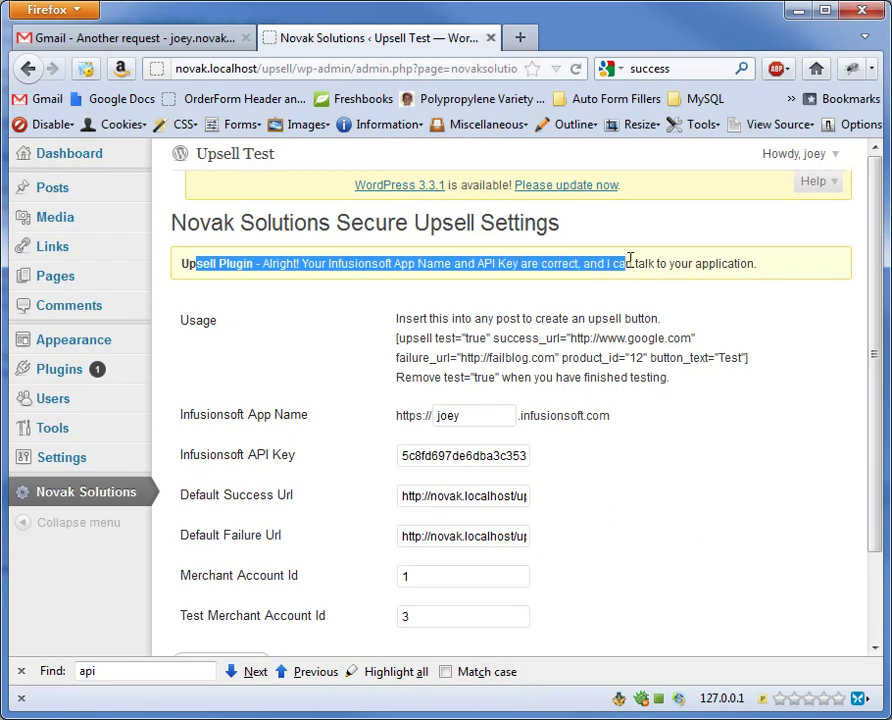
click(730, 289)
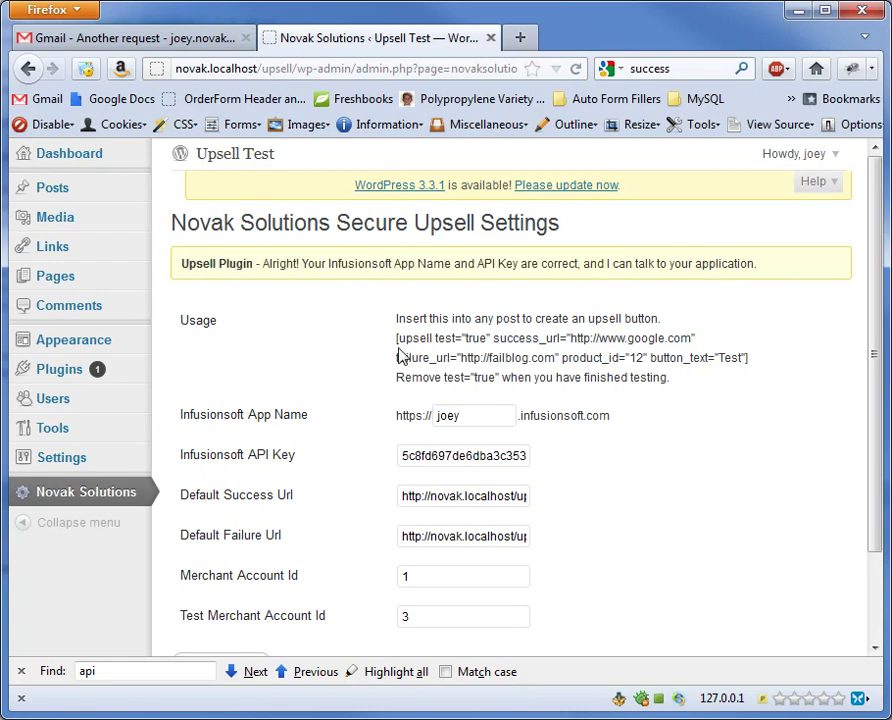
Point out the sample [upsell] shortcode, then move to the Posts list
mouse_move(394, 340)
mouse_down()
mouse_move(688, 340)
mouse_move(757, 363)
mouse_up()
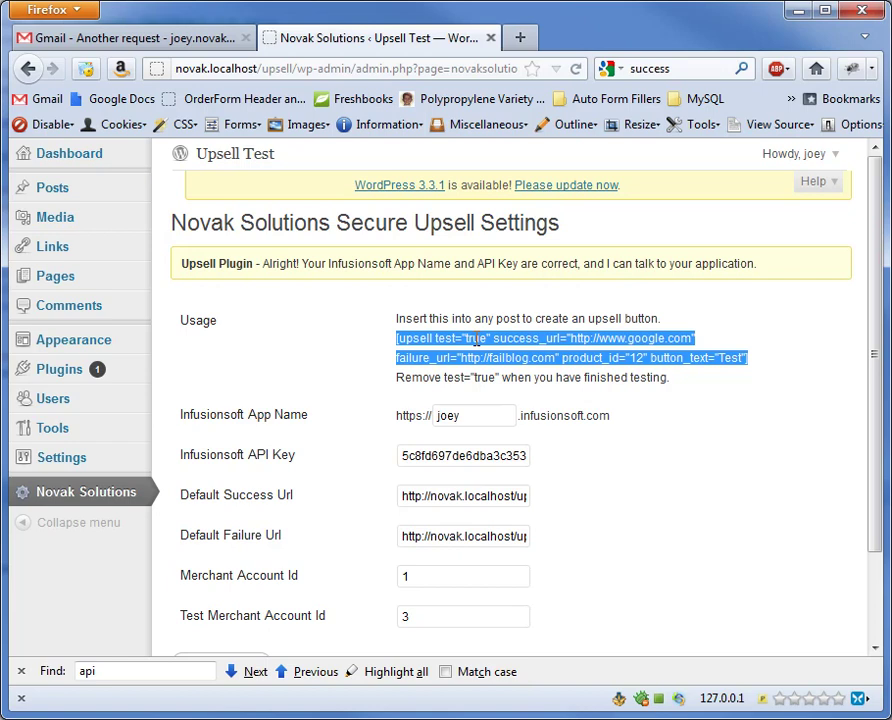
click(476, 341)
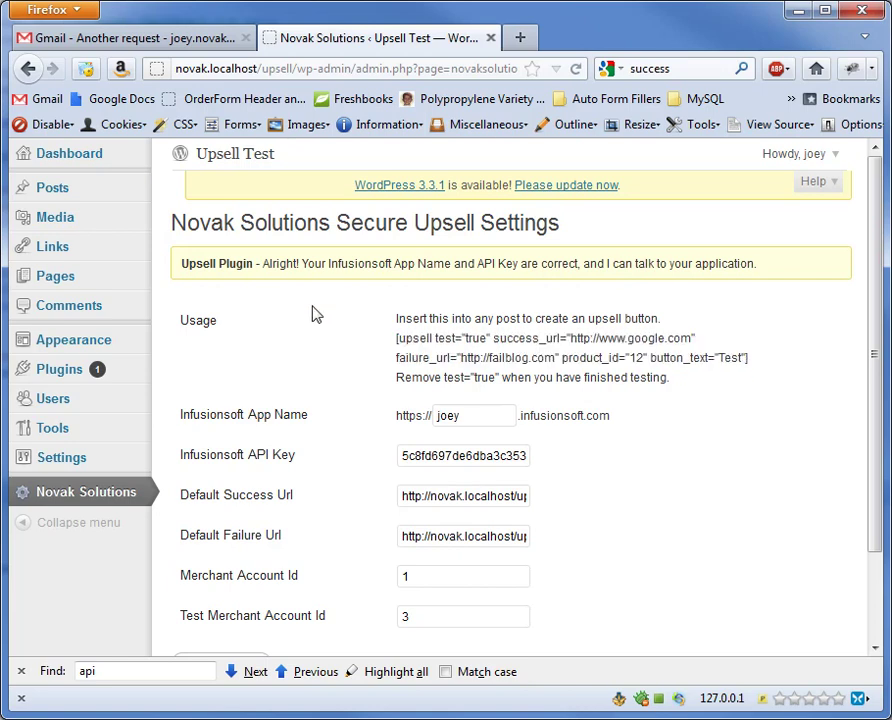
click(53, 195)
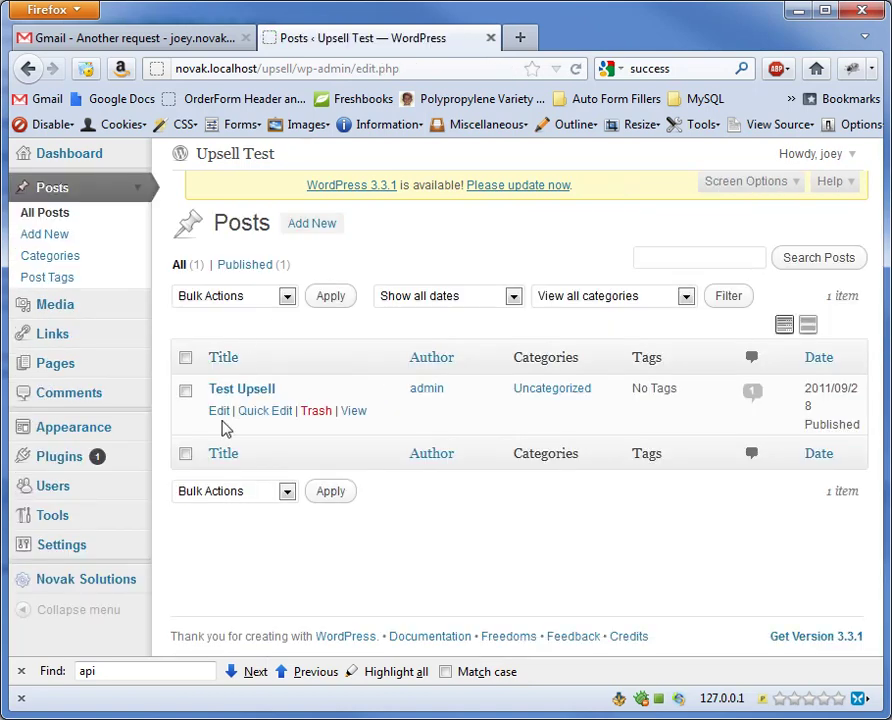
Open the 'Test Upsell' post in the editor
click(216, 415)
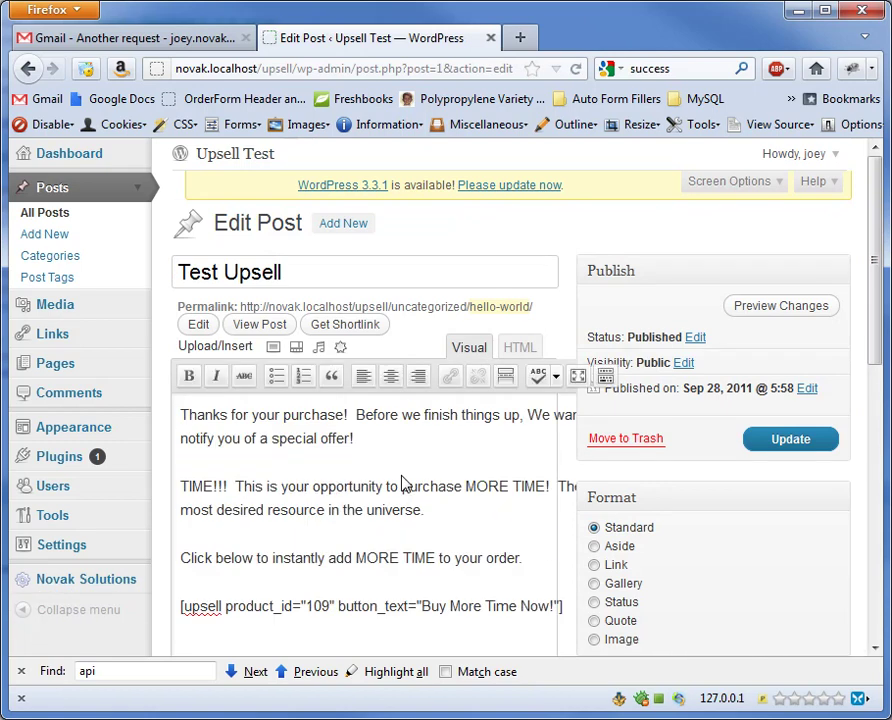
Highlight the product, button and 'Buy More Time Now!' parts of the product 109 upsell shortcode
scroll(401, 484, down, 2)
scroll(401, 484, down, 2)
click(182, 407)
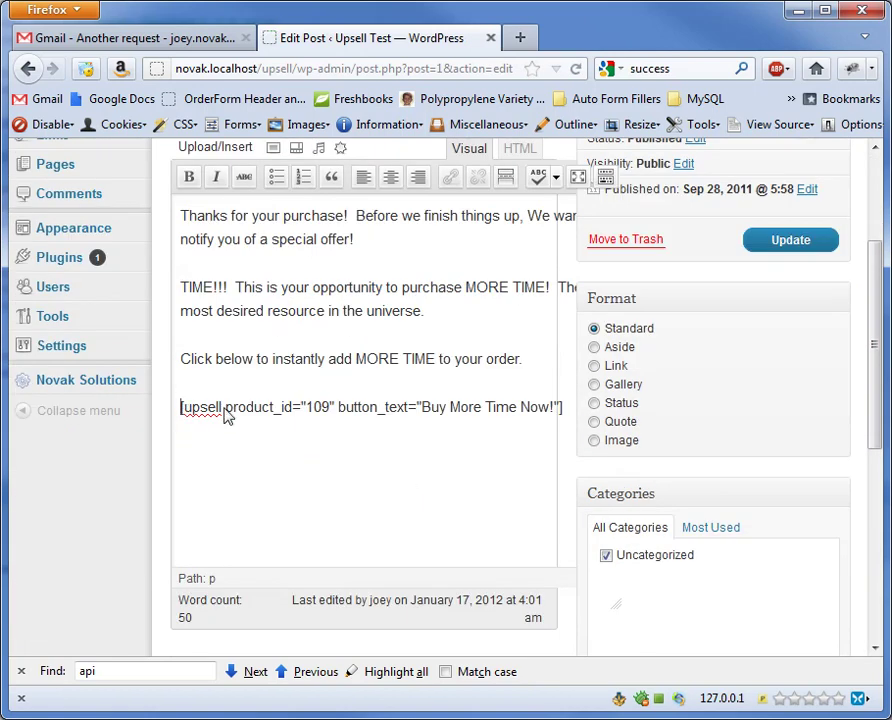
double_click(255, 409)
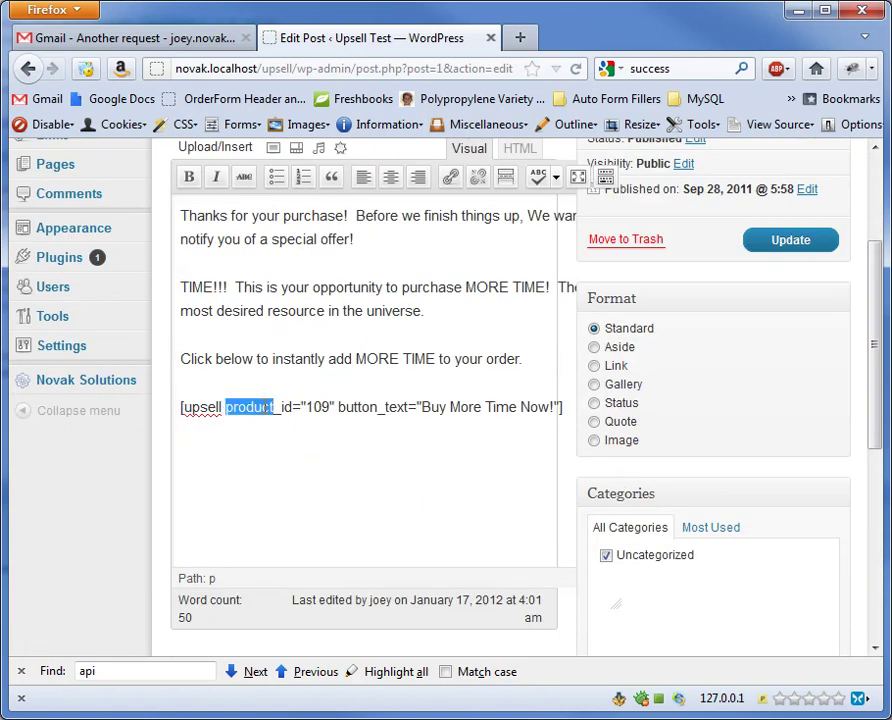
double_click(353, 408)
drag(547, 407, 421, 407)
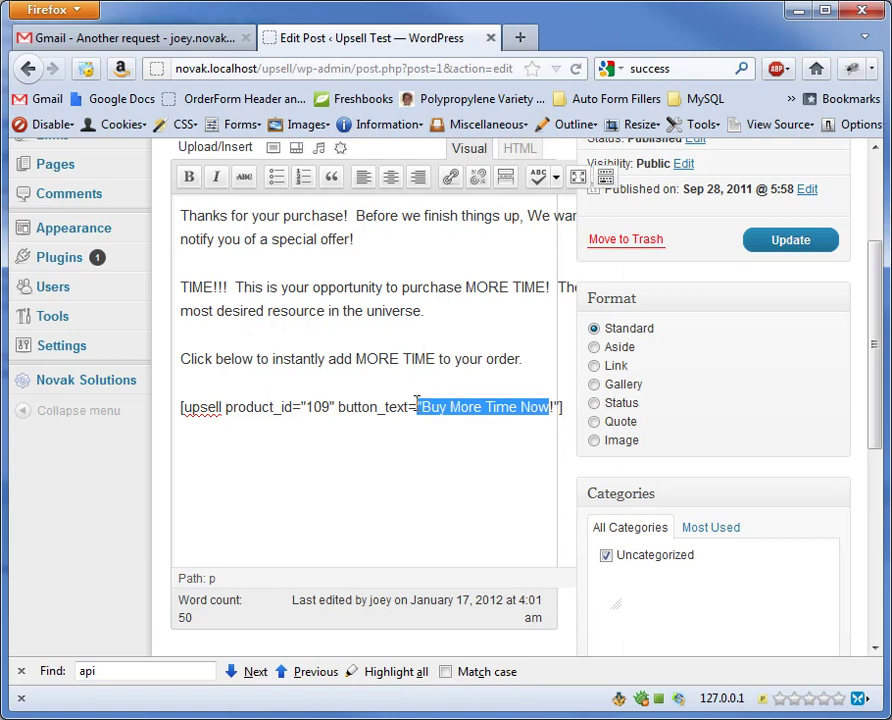
click(446, 407)
scroll(452, 476, up, 5)
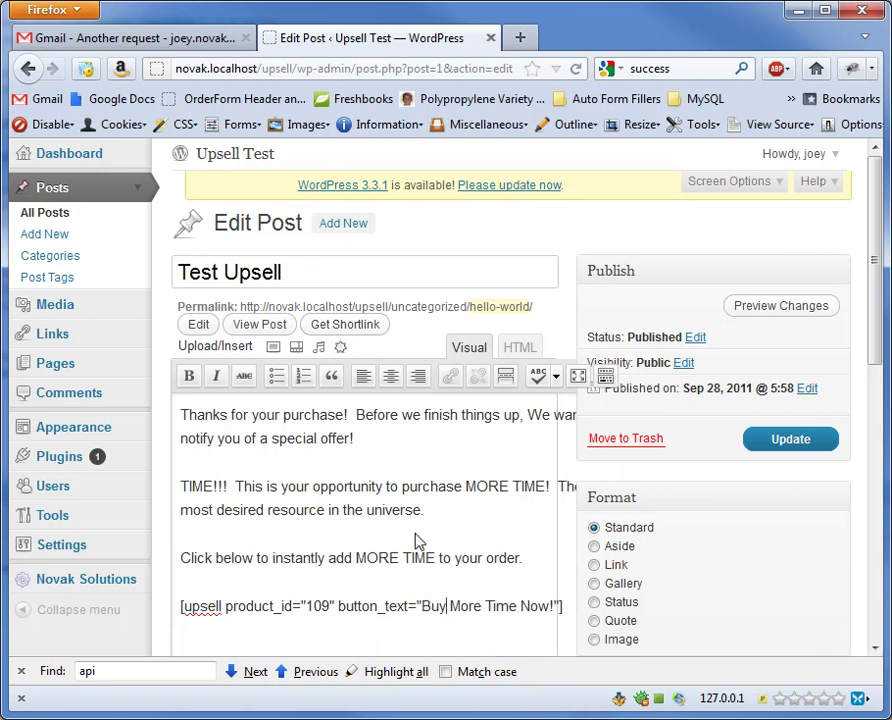
Open the 'hello-world' permalink slug for editing
drag(251, 306, 389, 305)
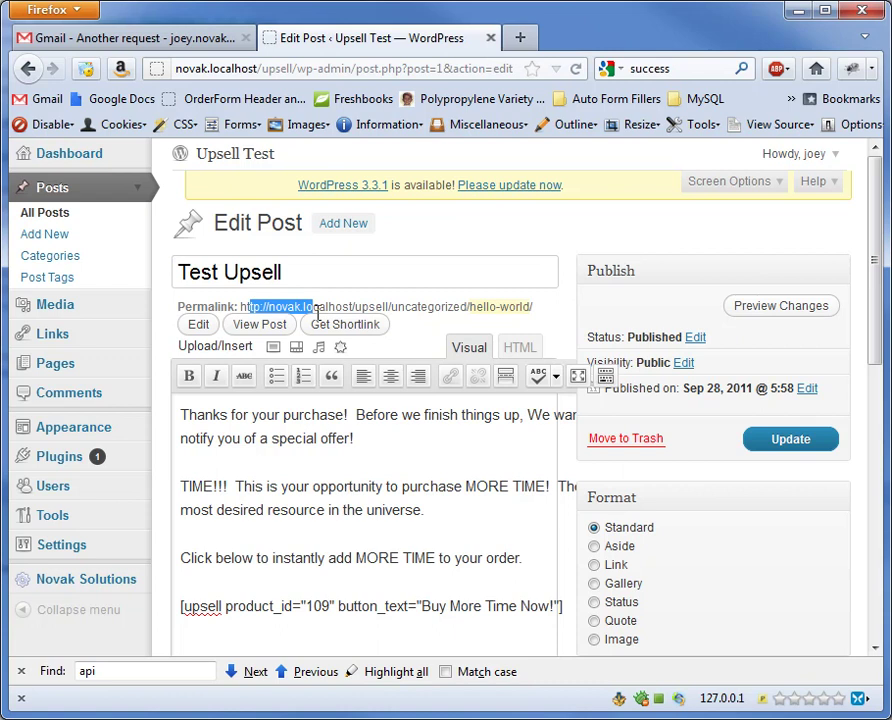
drag(497, 302, 516, 305)
click(516, 305)
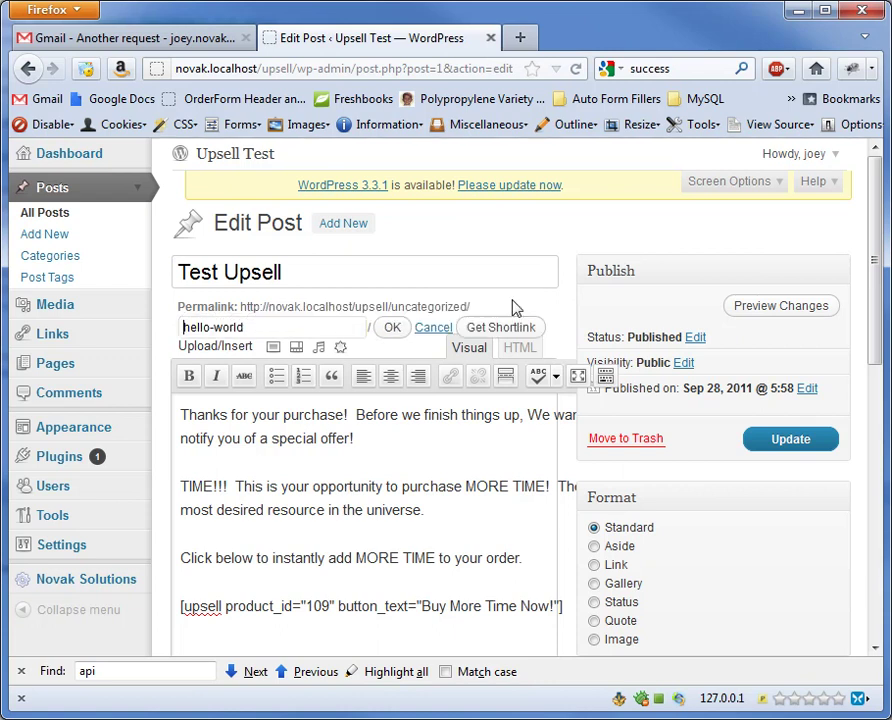